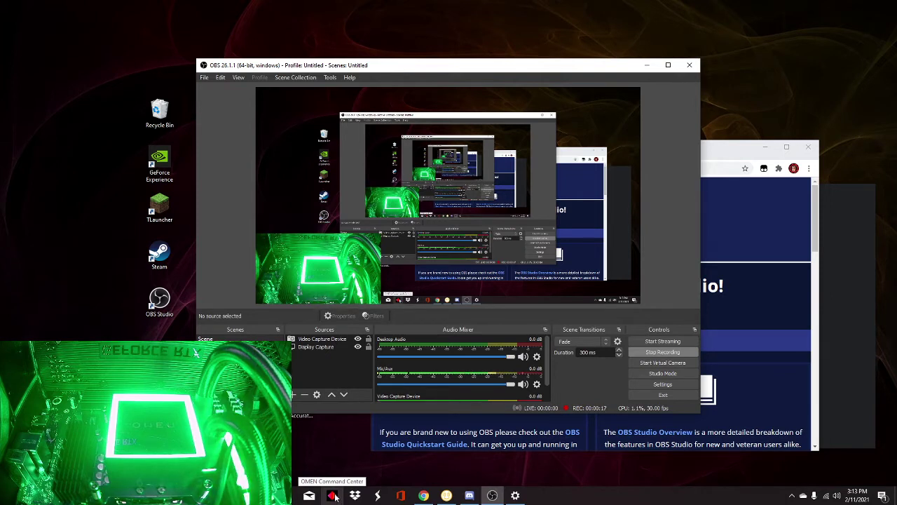
- Launch OMEN Command Center by searching Windows for 'omen'
key("super+s")
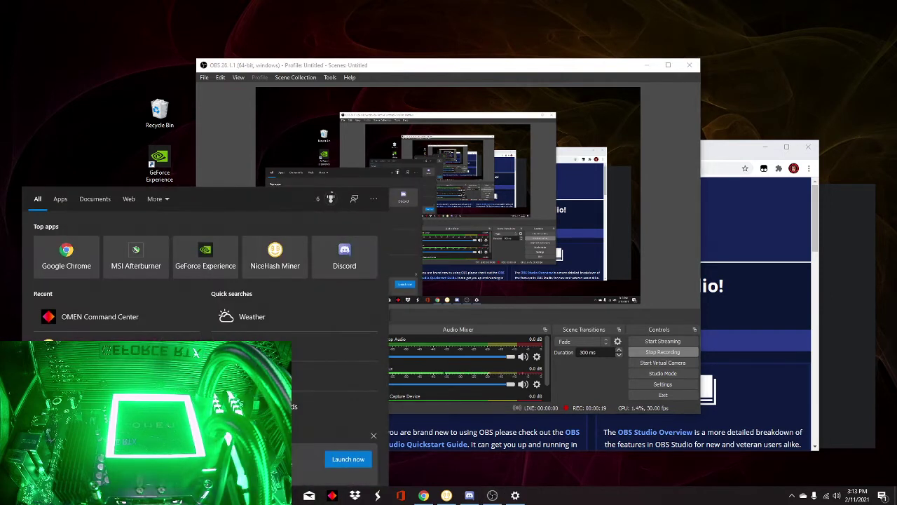
type("omen")
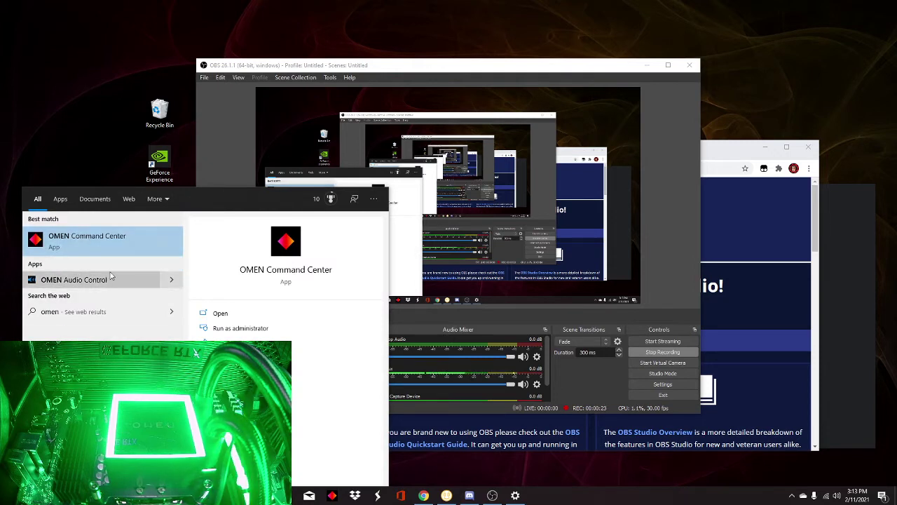
left_click(281, 314)
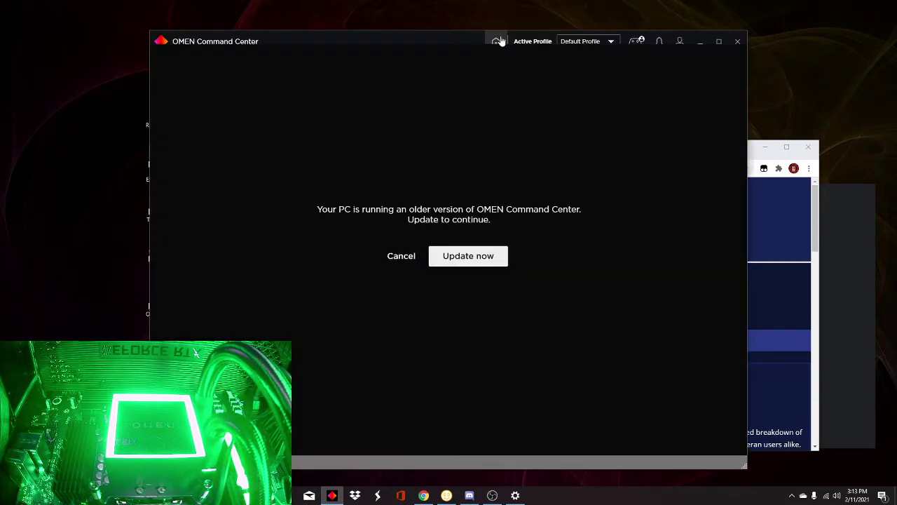
- Cancel the update-required prompt to continue into OMEN Command Center
left_click(402, 257)
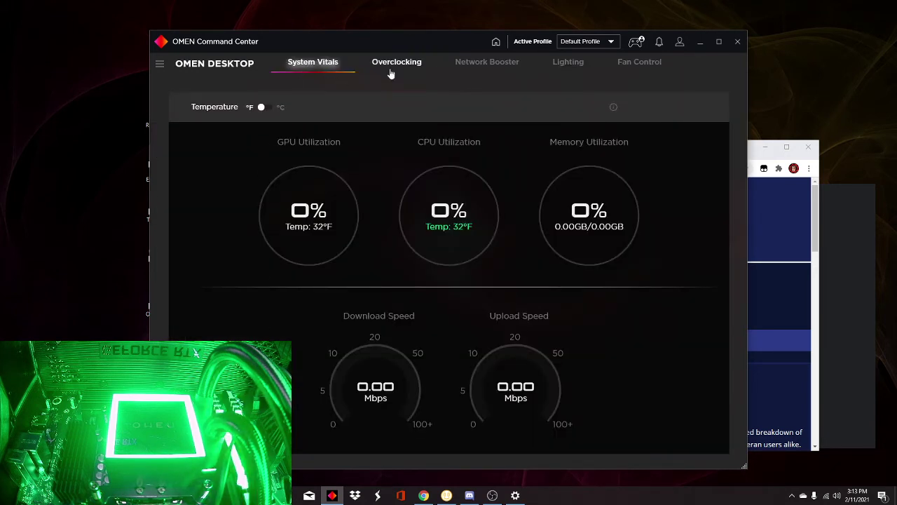
- In the lighting settings, set zone 2 to static red and apply it
left_click(577, 66)
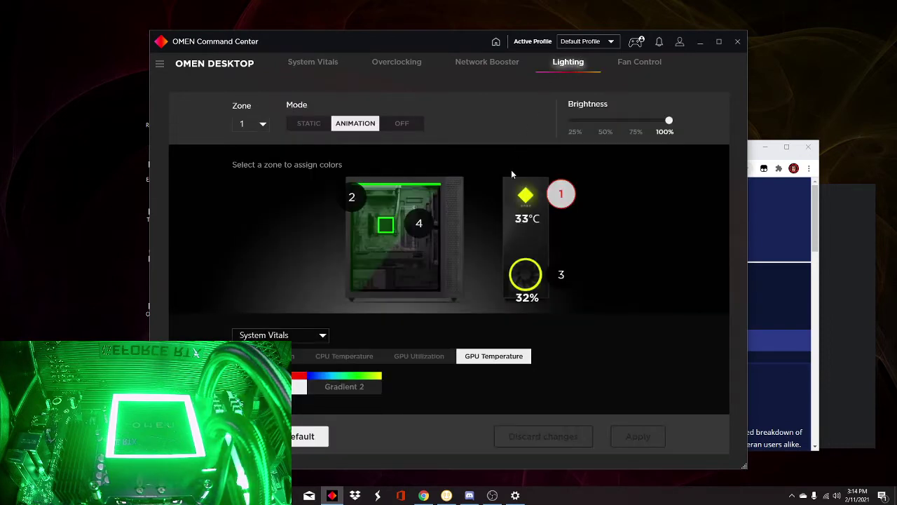
left_click(361, 205)
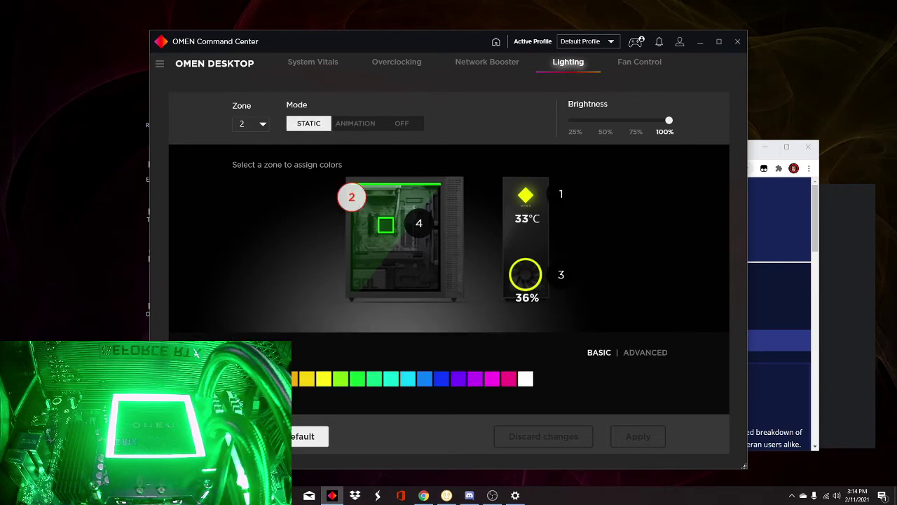
left_click(273, 379)
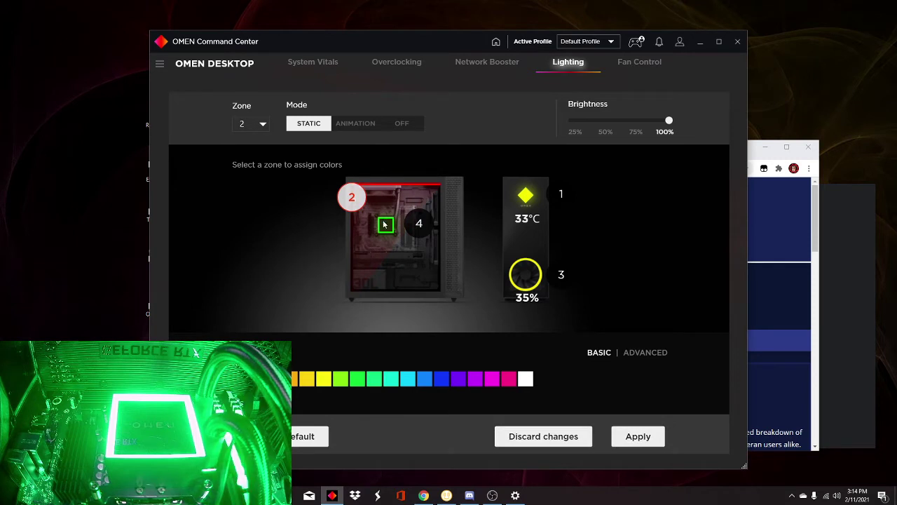
left_click(636, 442)
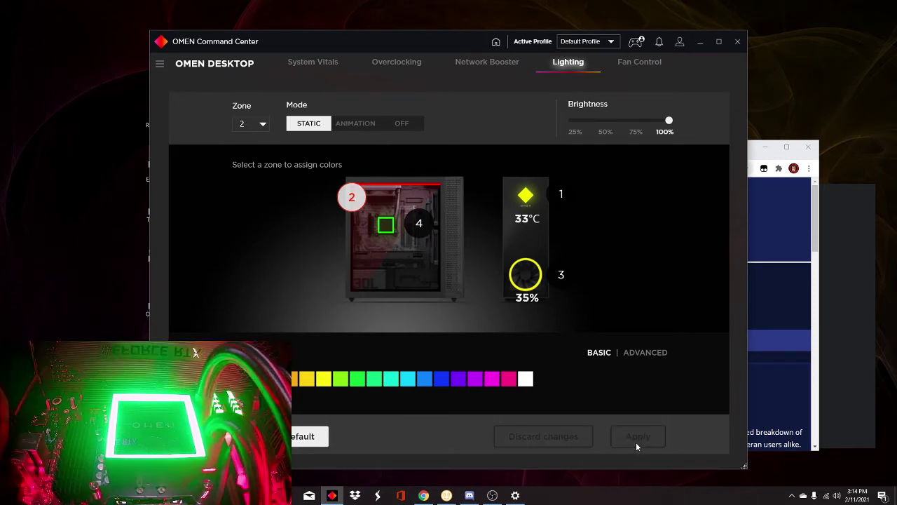
- Set zone 4's CPU cooler light to red and apply it
left_click(418, 226)
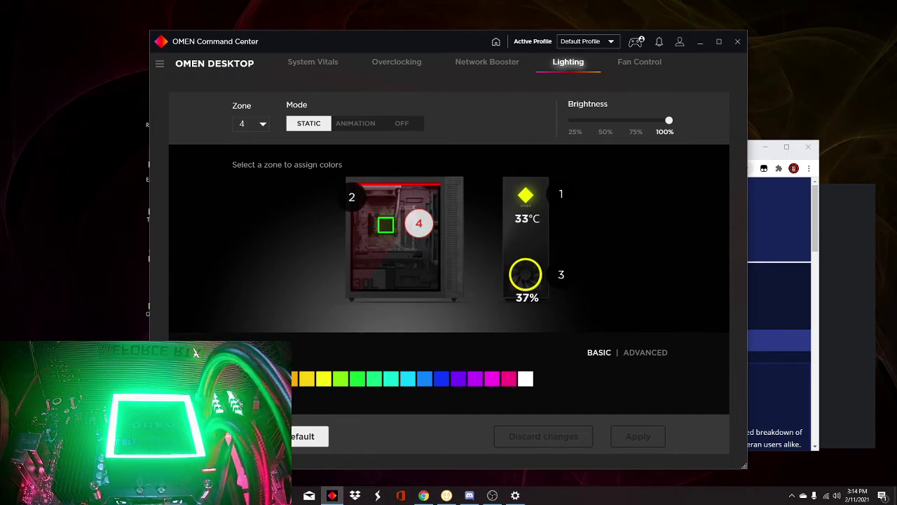
left_click(277, 379)
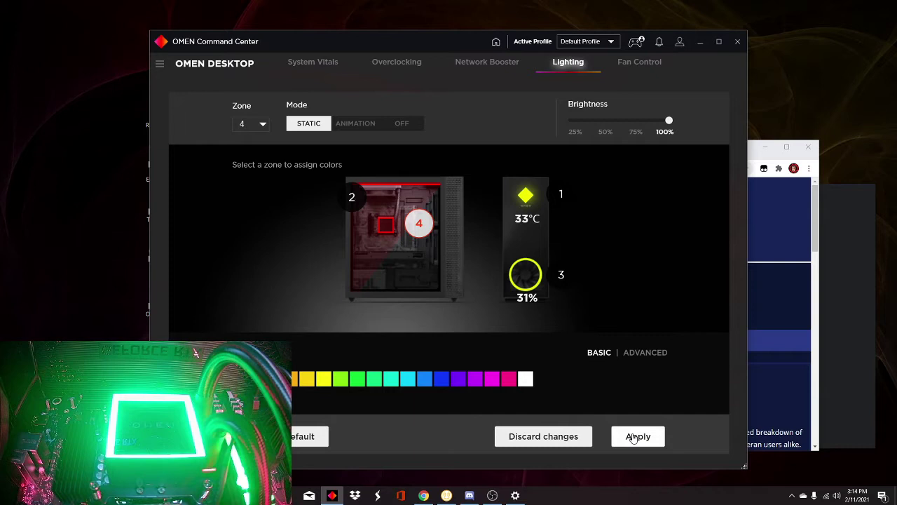
left_click(638, 436)
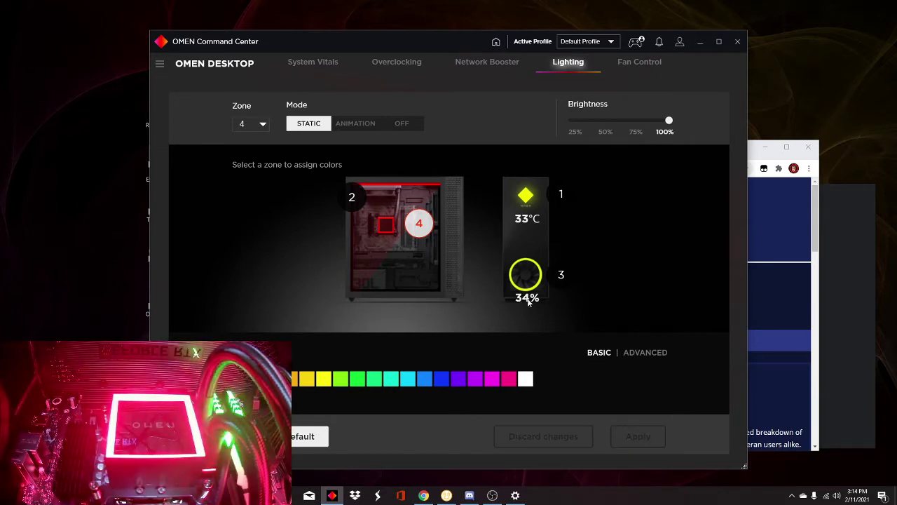
- Inspect zone 3's animation source list without changing anything
left_click(563, 274)
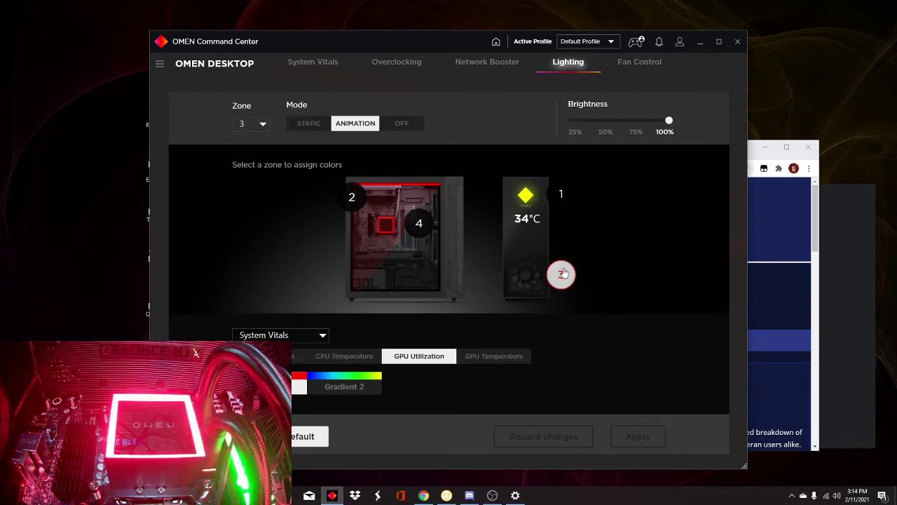
left_click(312, 336)
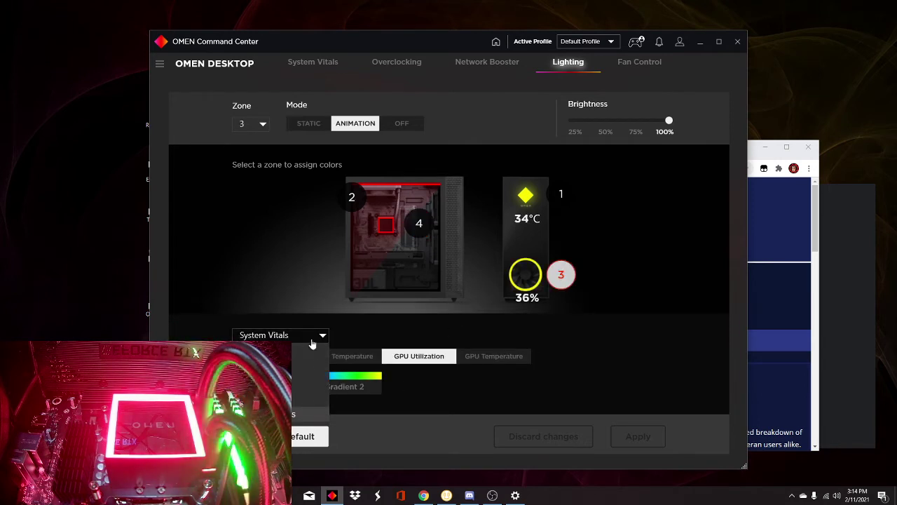
left_click(299, 417)
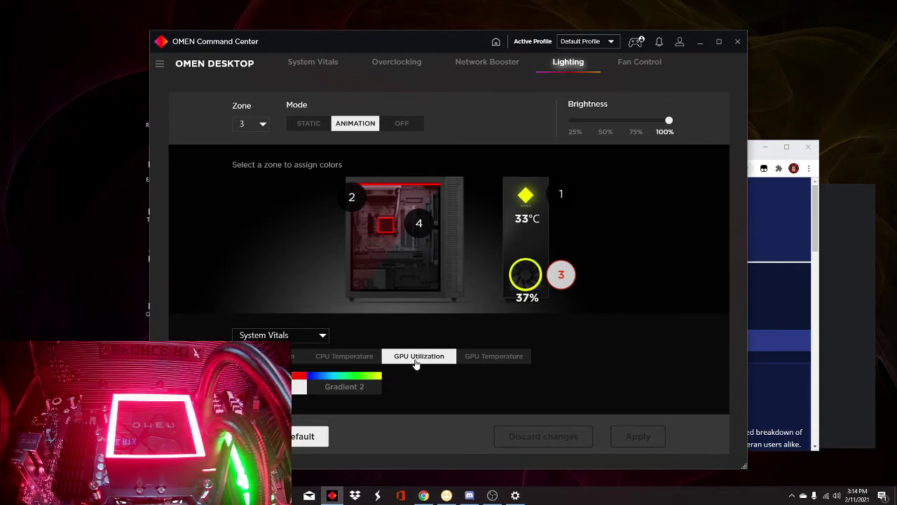
- Review zone 1's animation sources, then leave zone 1's mode on Static
left_click(560, 194)
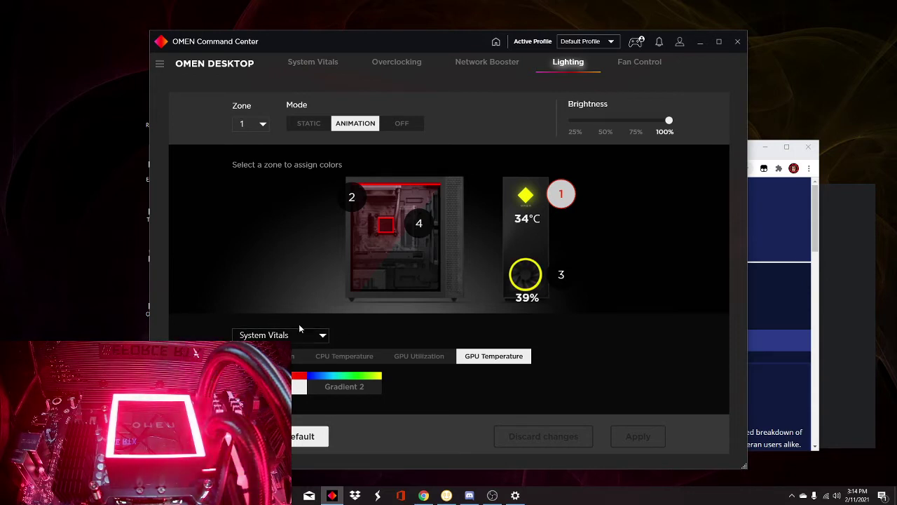
left_click(298, 334)
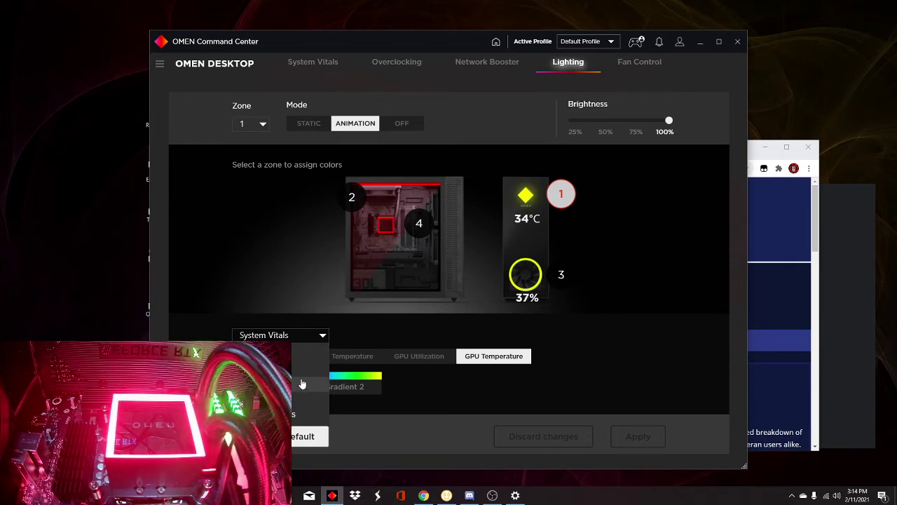
left_click(280, 241)
left_click(303, 338)
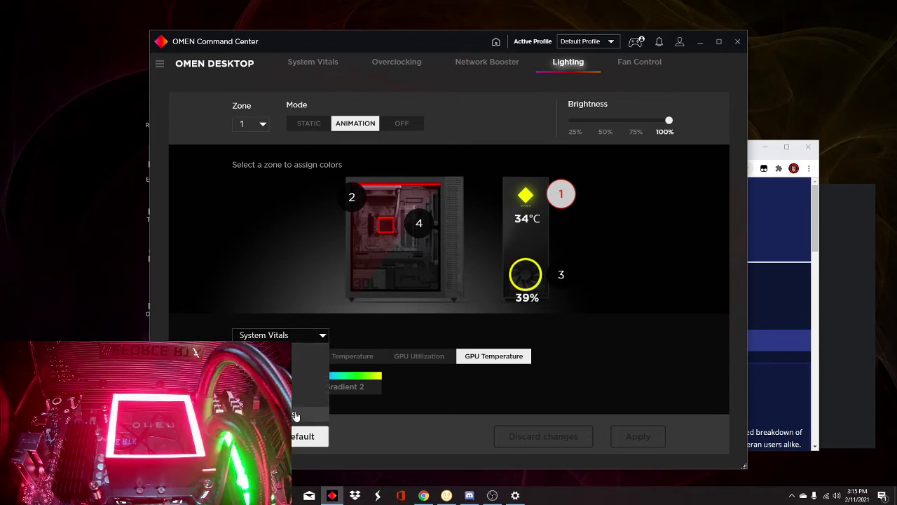
left_click(403, 320)
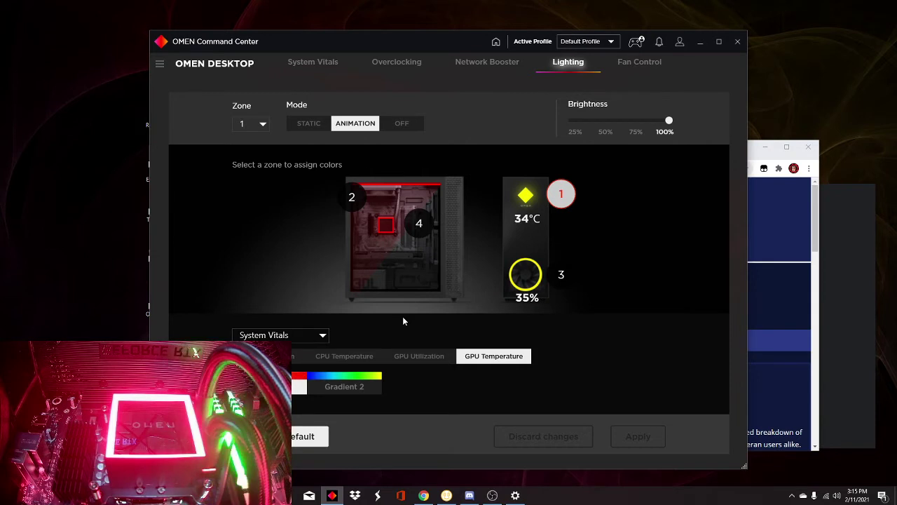
left_click(313, 128)
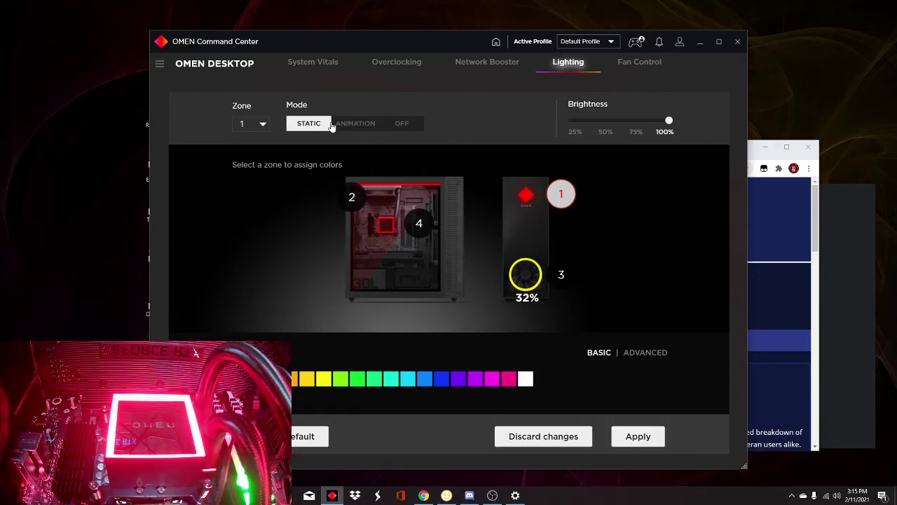
left_click(348, 127)
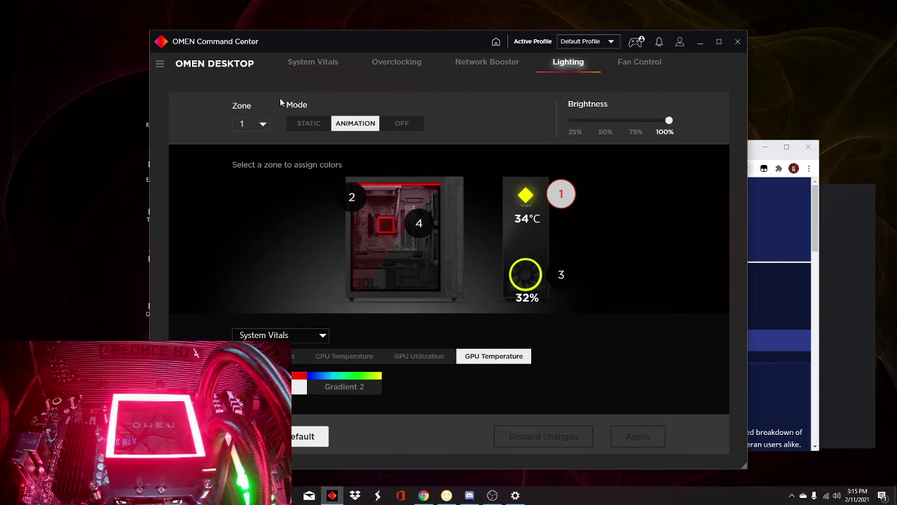
left_click(303, 129)
- Go to Home from the side menu and open the HyperX Fury RAM lighting page
left_click(161, 66)
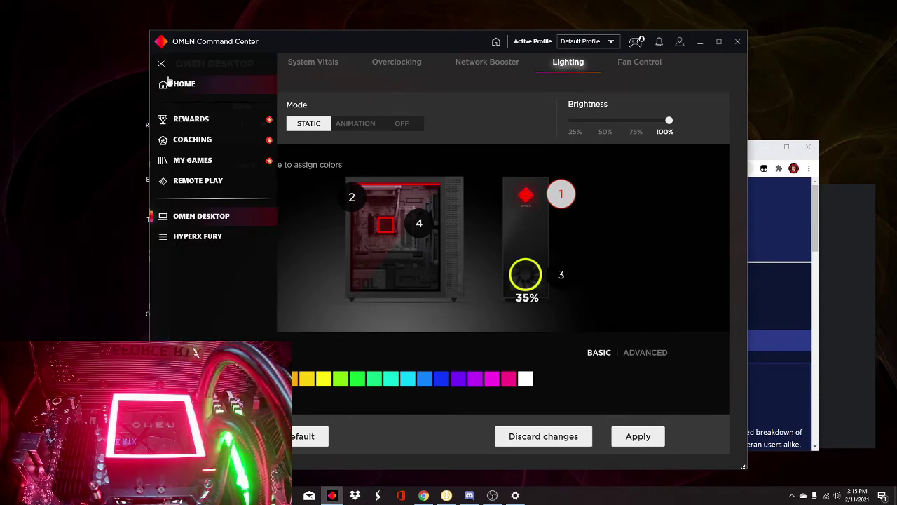
left_click(175, 84)
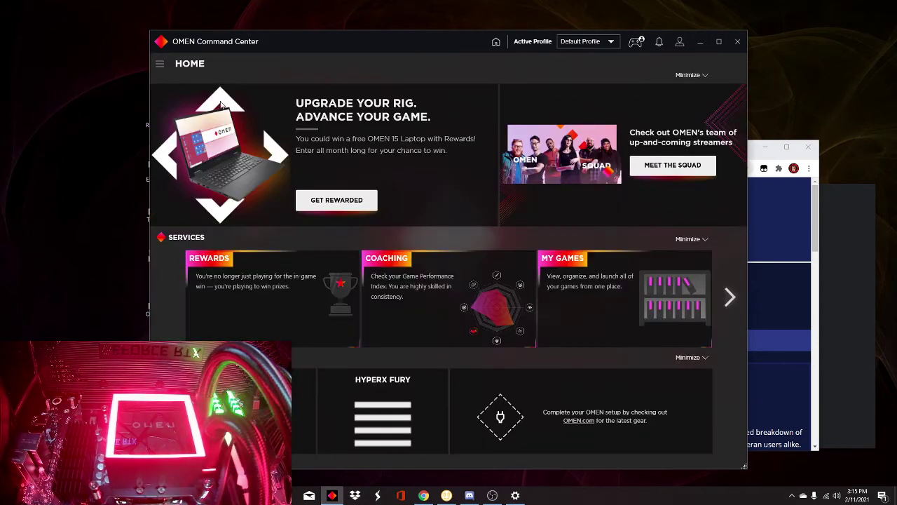
left_click(378, 416)
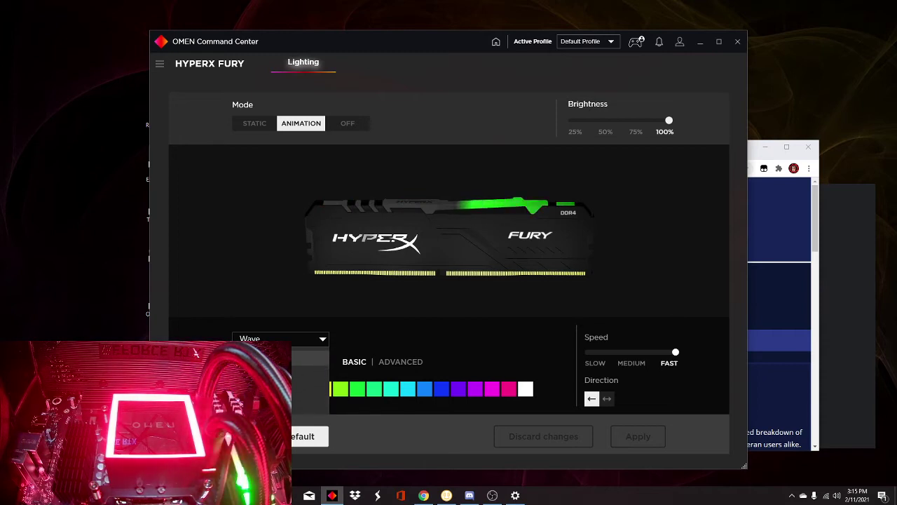
- Make the RAM wave magenta and bidirectional, applying each change
left_click(495, 391)
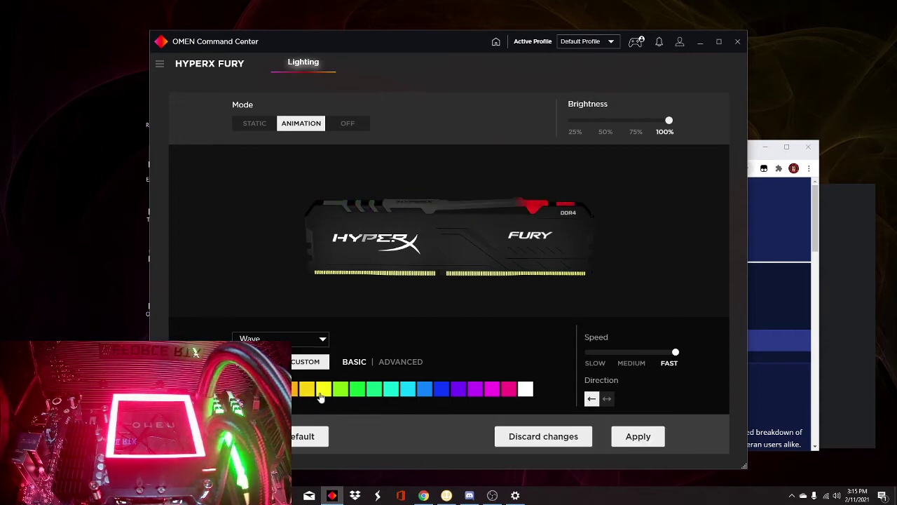
left_click(491, 390)
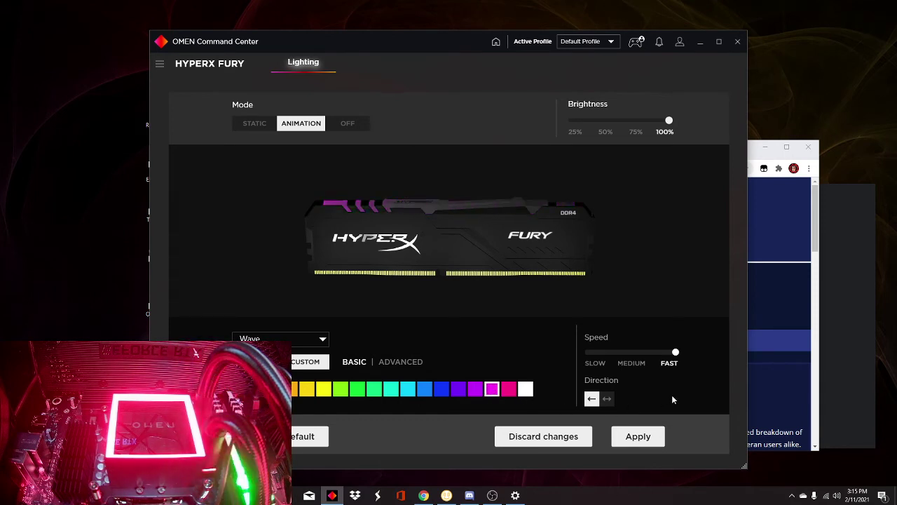
left_click(644, 440)
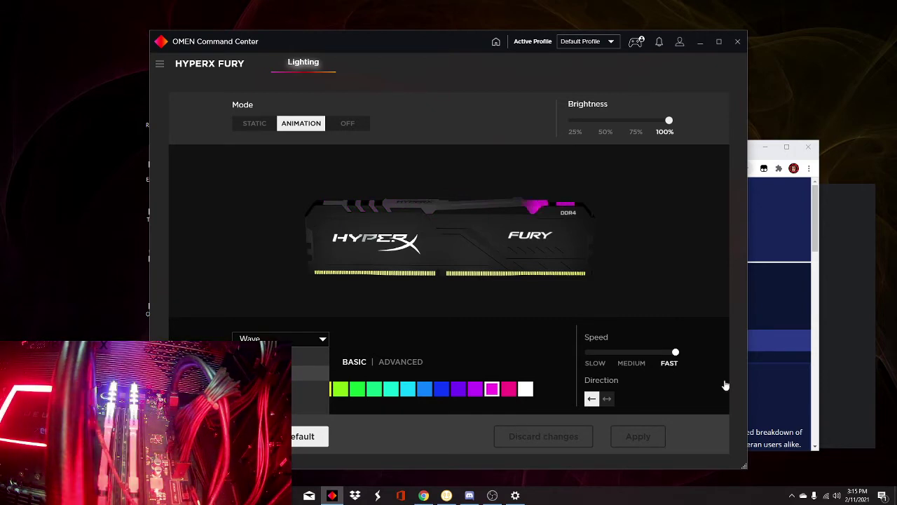
left_click(607, 398)
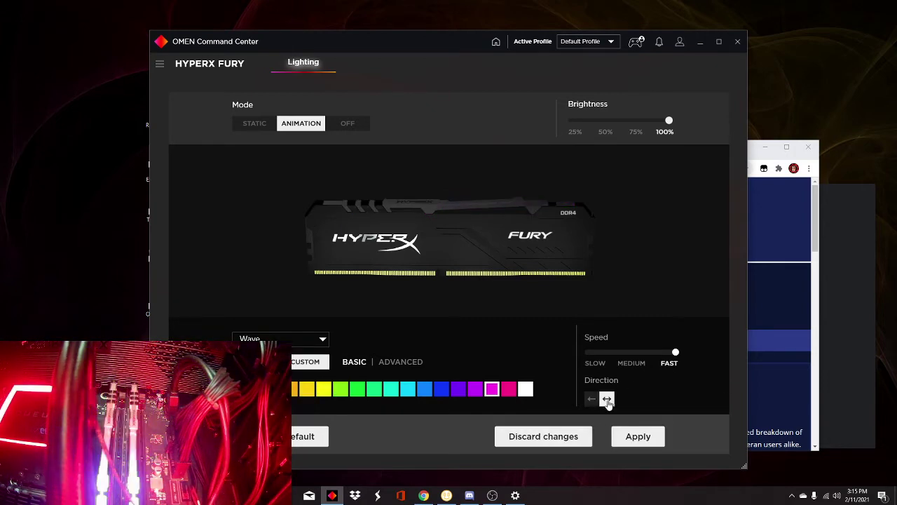
left_click(638, 436)
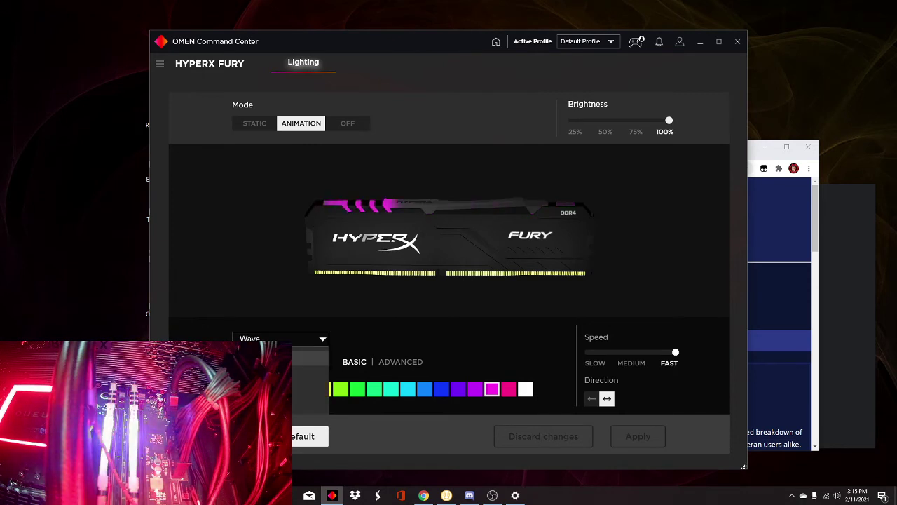
- Switch the RAM effect from Wave to teal Breathing and apply it
left_click(273, 358)
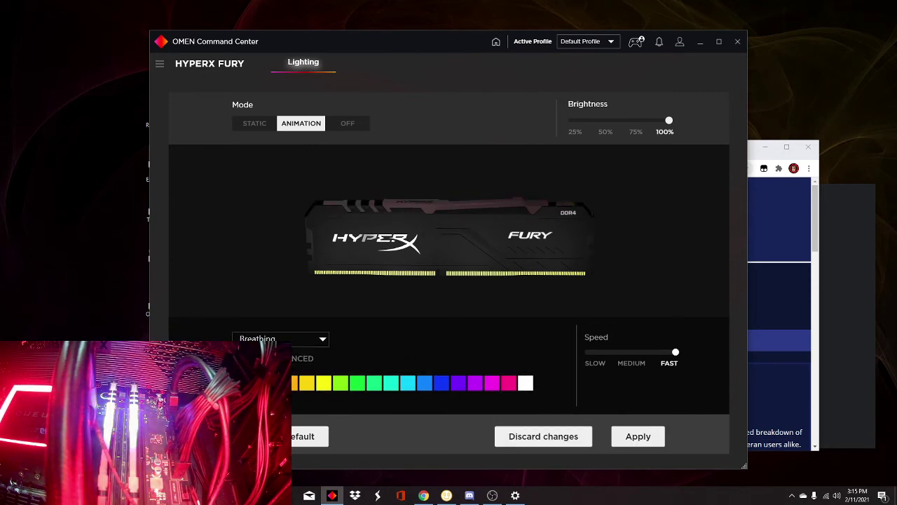
left_click(638, 436)
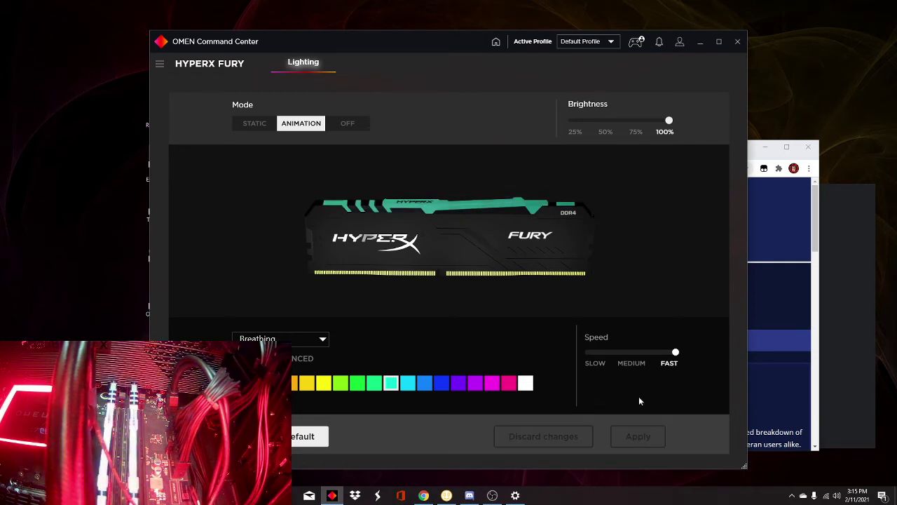
- Apply the Blinking effect to the HyperX Fury RAM
left_click(301, 343)
left_click(301, 373)
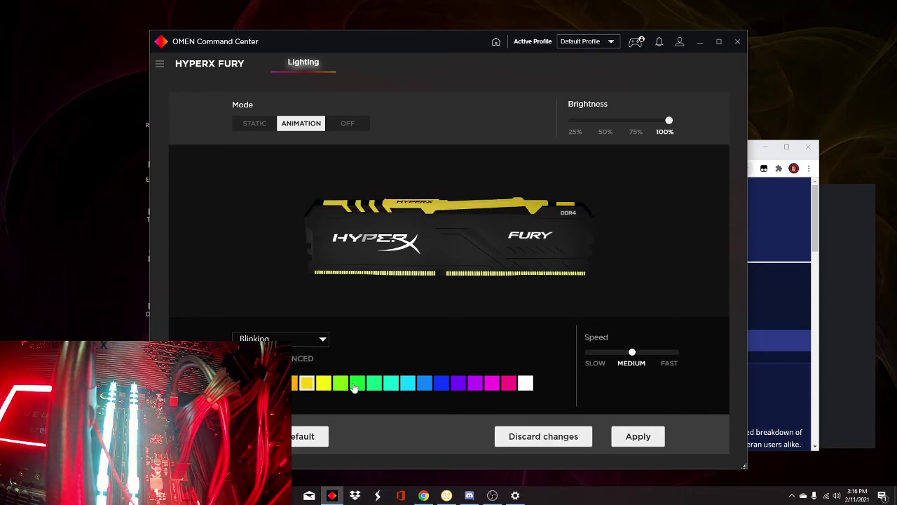
left_click(632, 433)
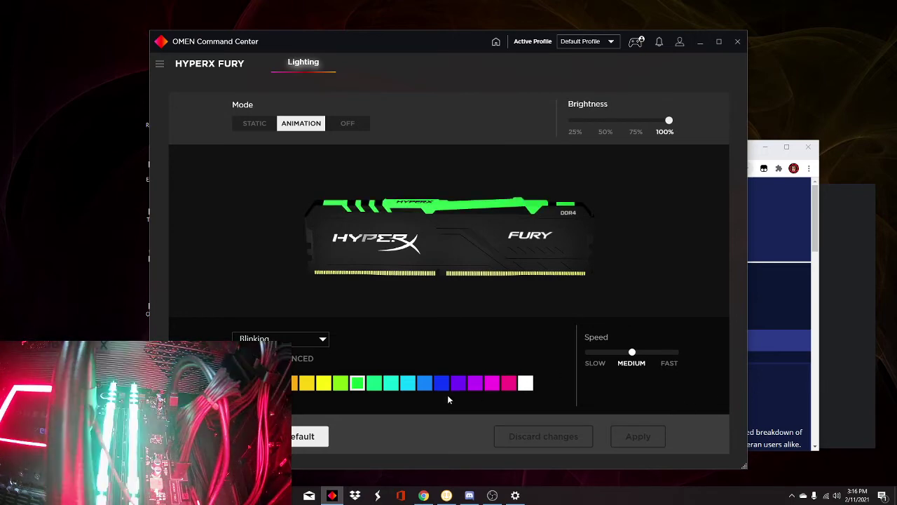
- Switch the RAM effect to a slow Color Cycle and apply it
left_click(292, 340)
left_click(301, 357)
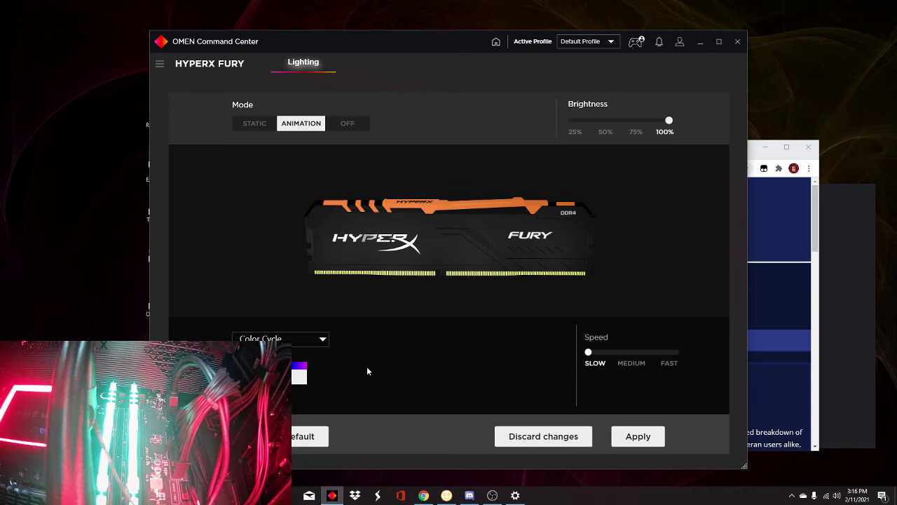
left_click(635, 447)
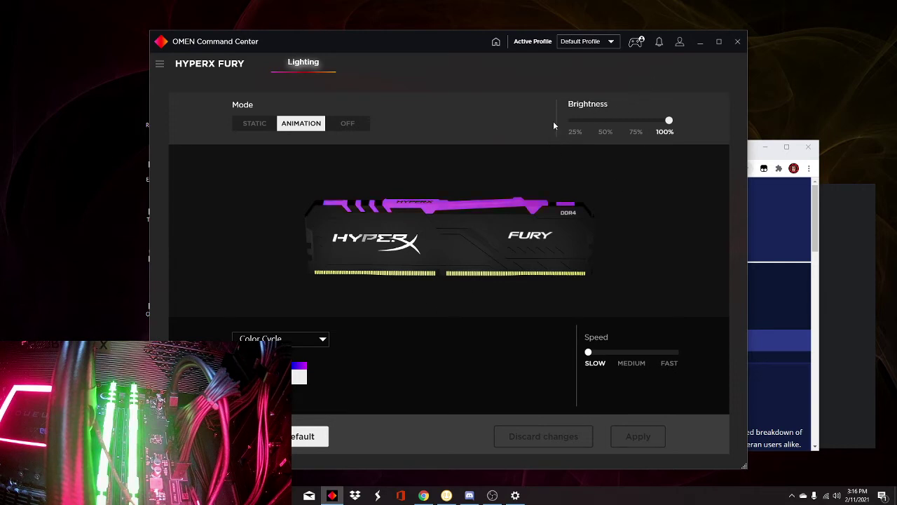
- Set the RAM to a static colour, tune Advanced intensity to orange-red, and apply
left_click(255, 125)
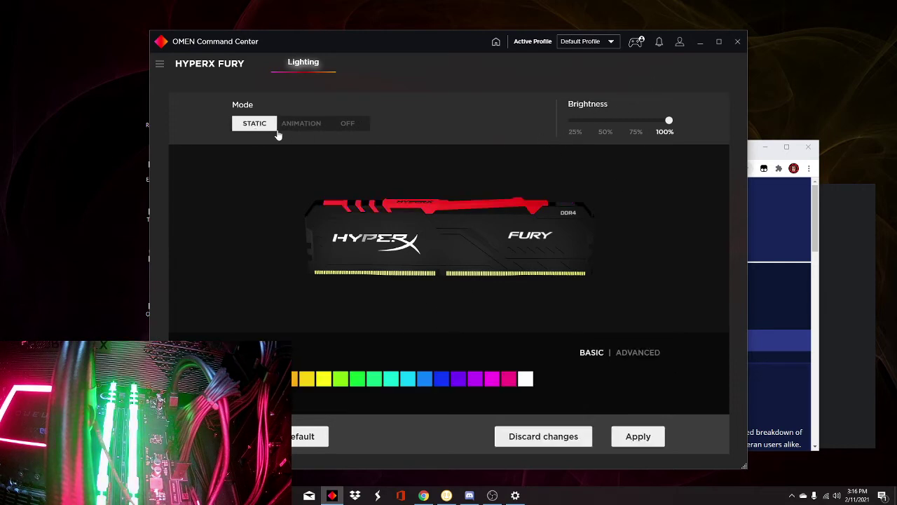
left_click(656, 437)
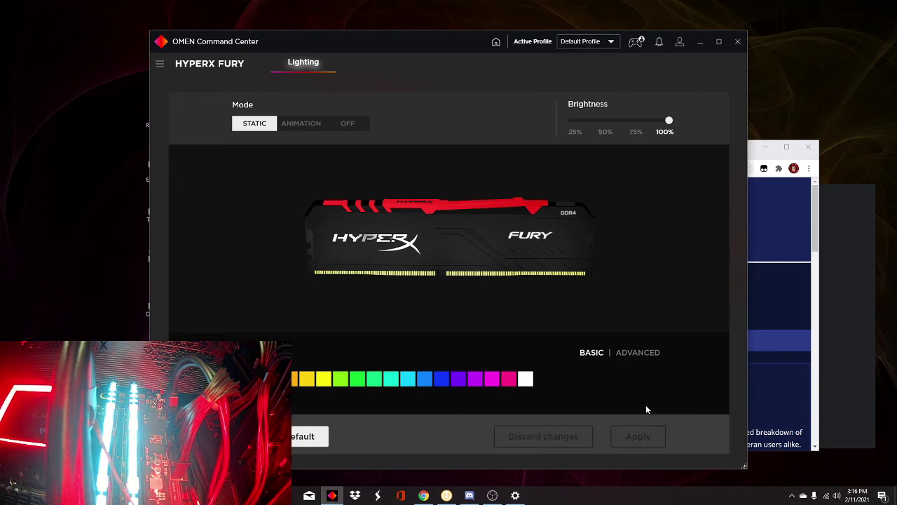
left_click(635, 356)
left_click(440, 373)
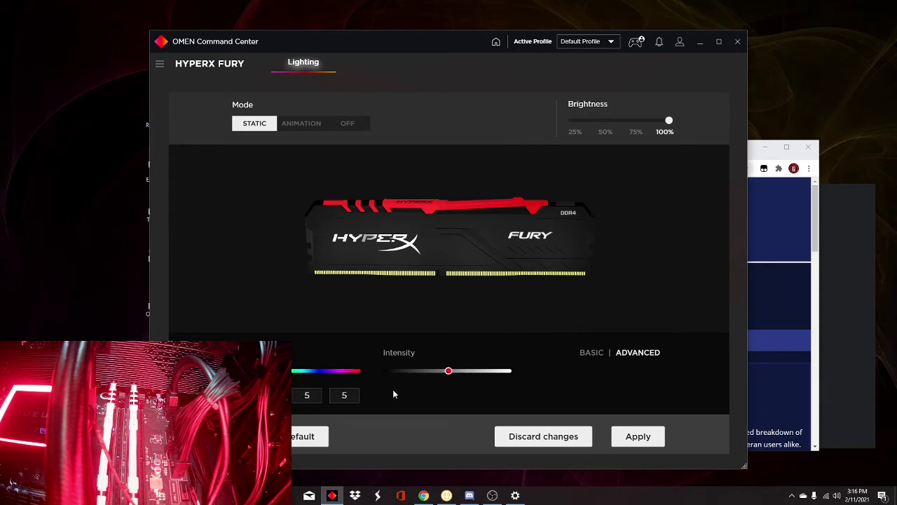
left_click(500, 373)
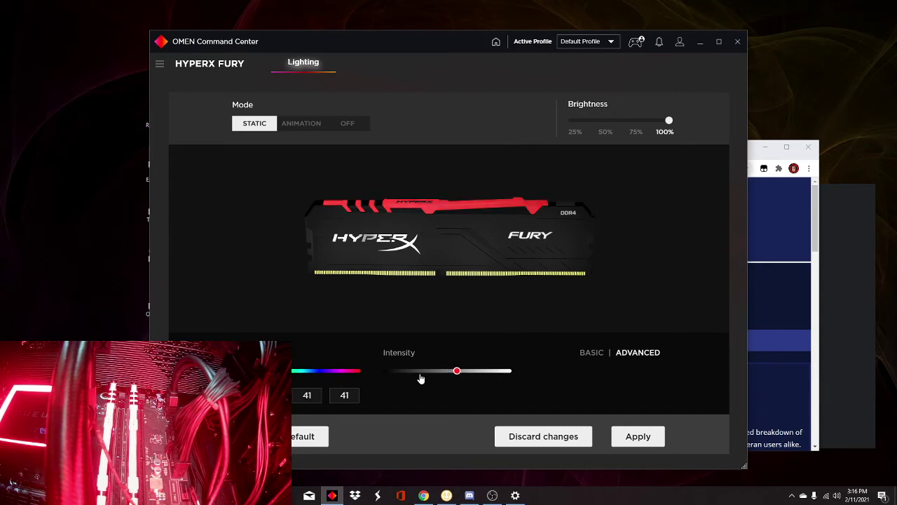
key("Left")
key("Left")
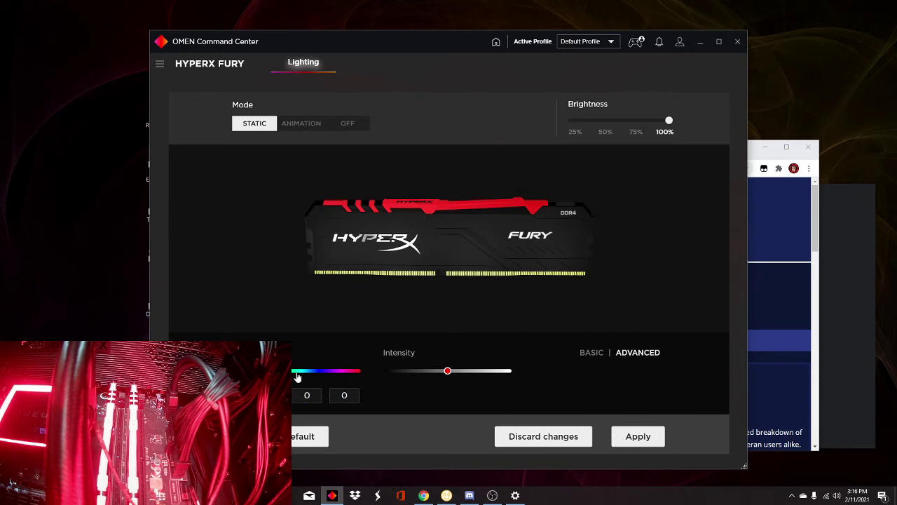
key("Home")
key("Page_Up")
type("5")
left_click(641, 440)
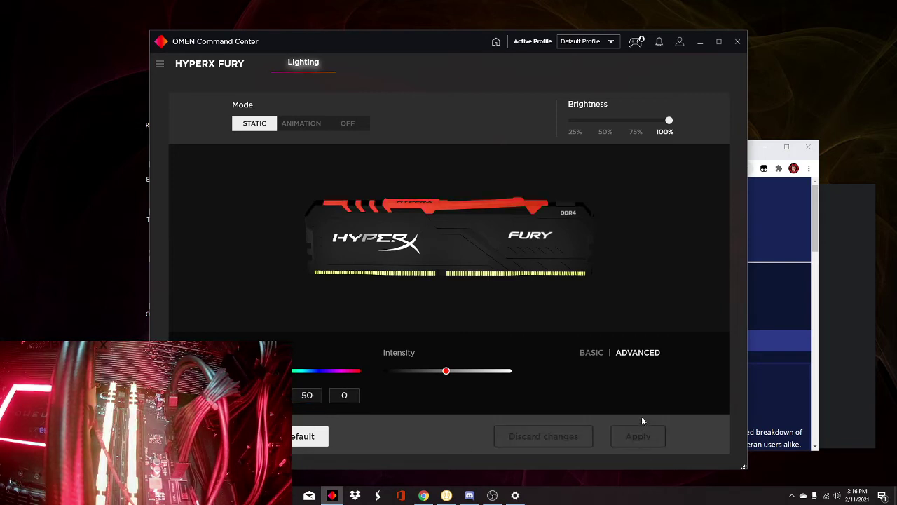
- Switch the RAM lighting back to Animation with the Wave effect
left_click(300, 122)
left_click(308, 339)
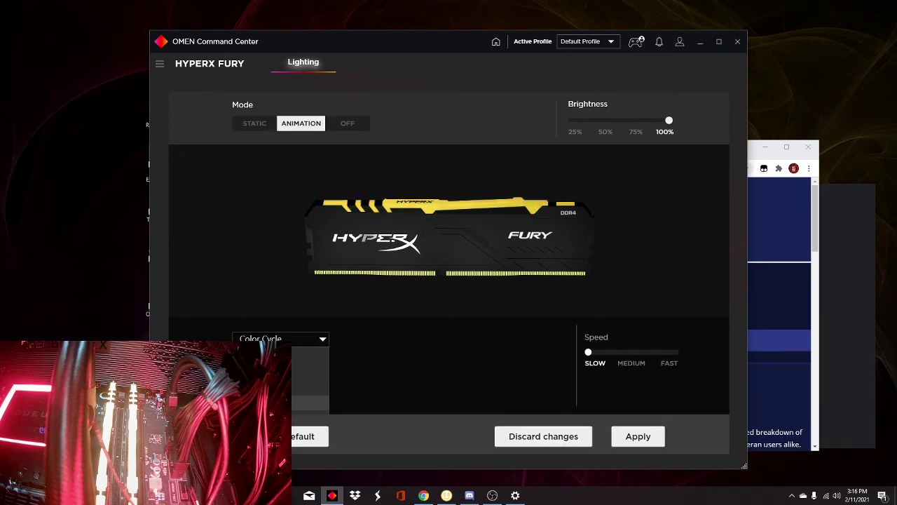
left_click(309, 357)
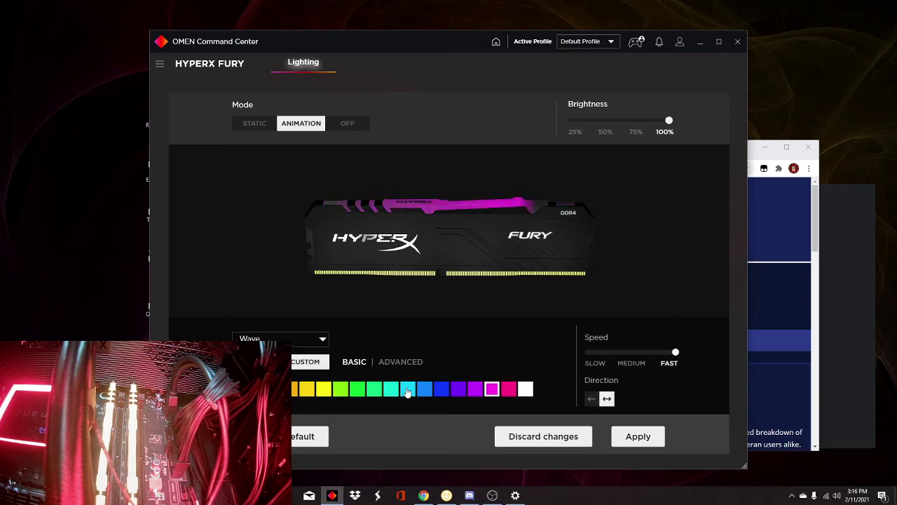
- Set the wave colour to pure green (RGB 0/255/0) in Advanced and apply it
left_click(400, 361)
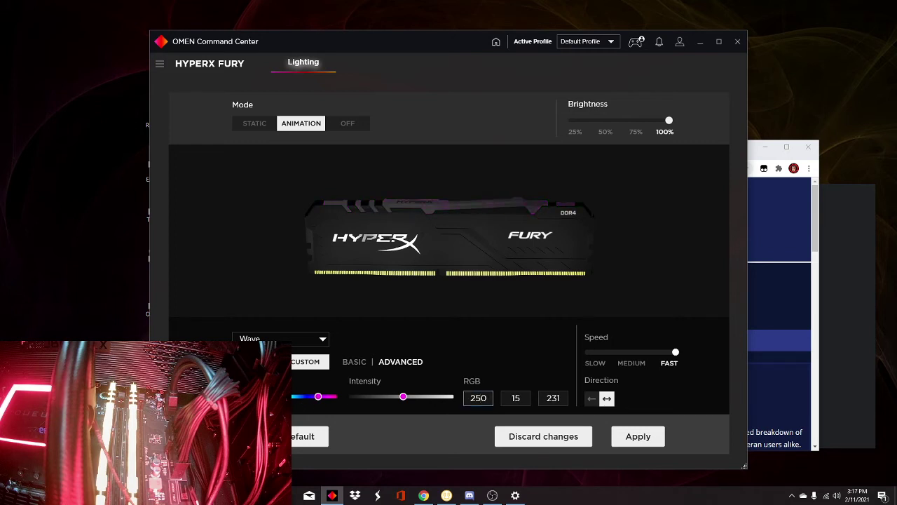
left_click(479, 397)
key("BackSpace")
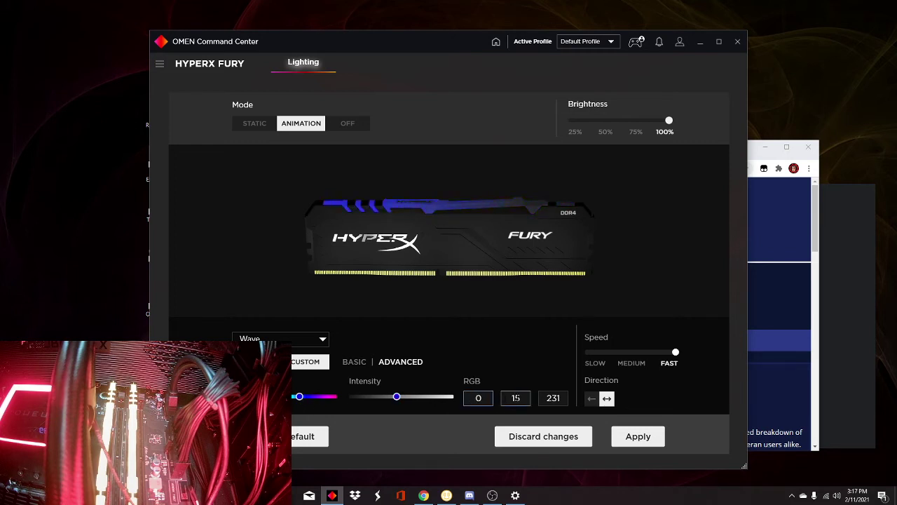
type("250")
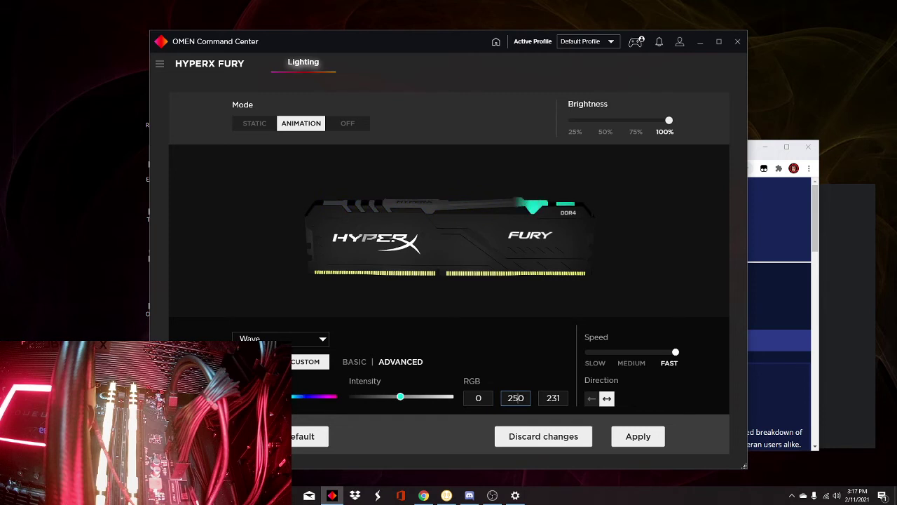
type("5")
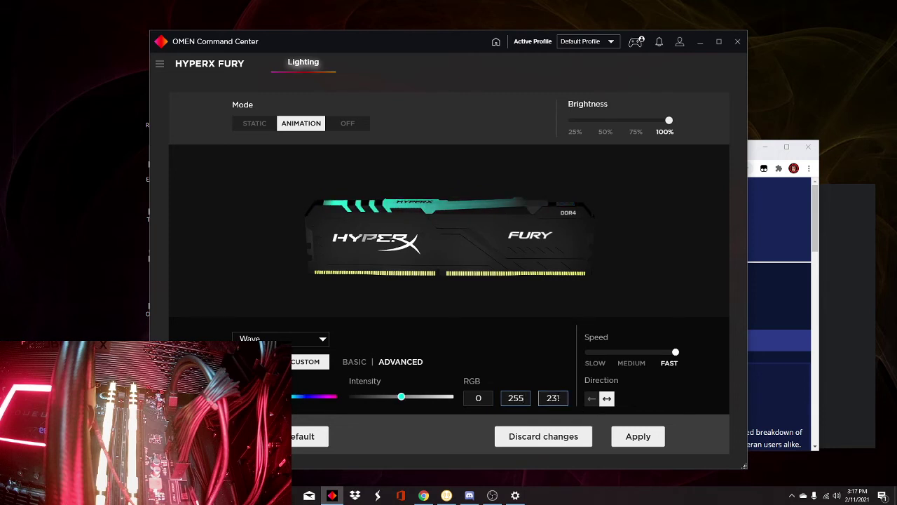
left_click(553, 397)
key("BackSpace")
key("BackSpace")
key("BackSpace")
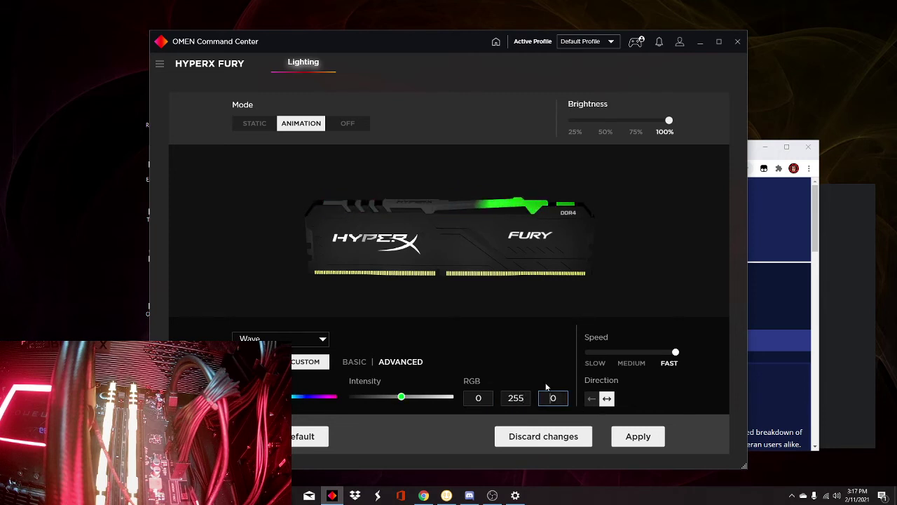
left_click(657, 439)
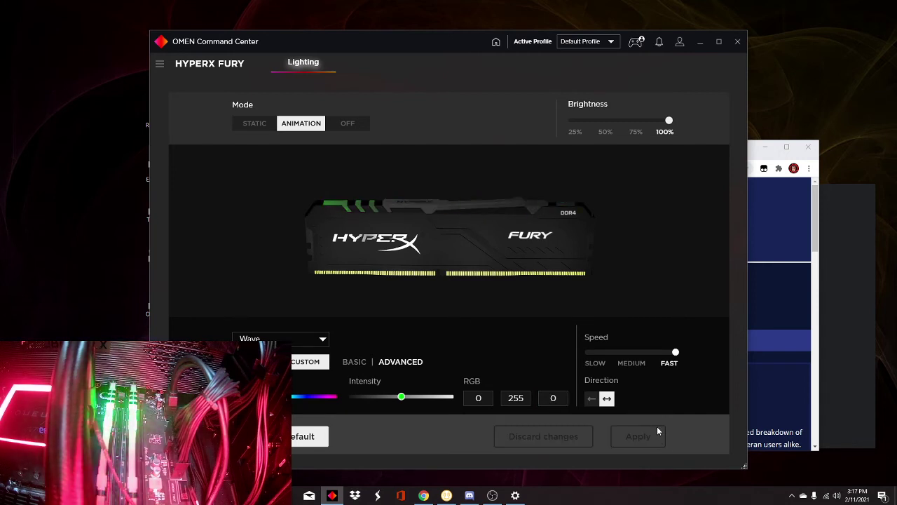
- Go to the OMEN Desktop device's Lighting page
left_click(160, 64)
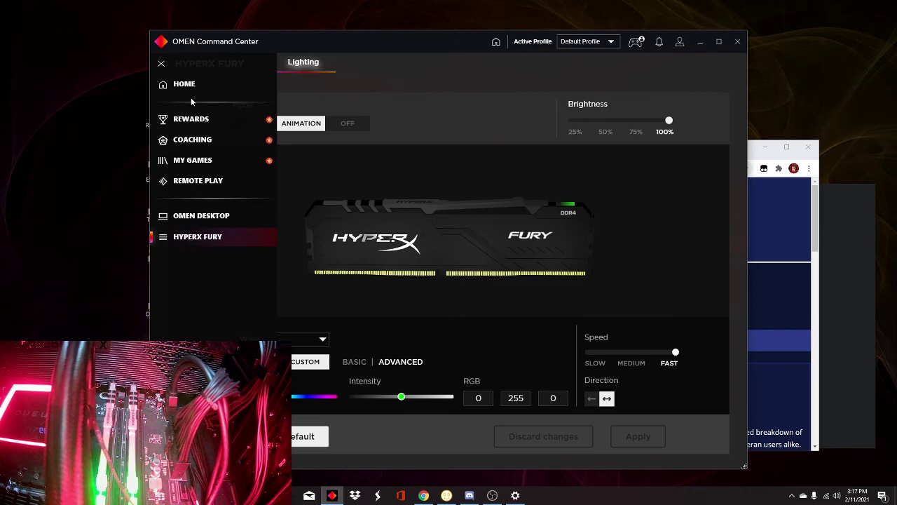
left_click(183, 85)
left_click(221, 392)
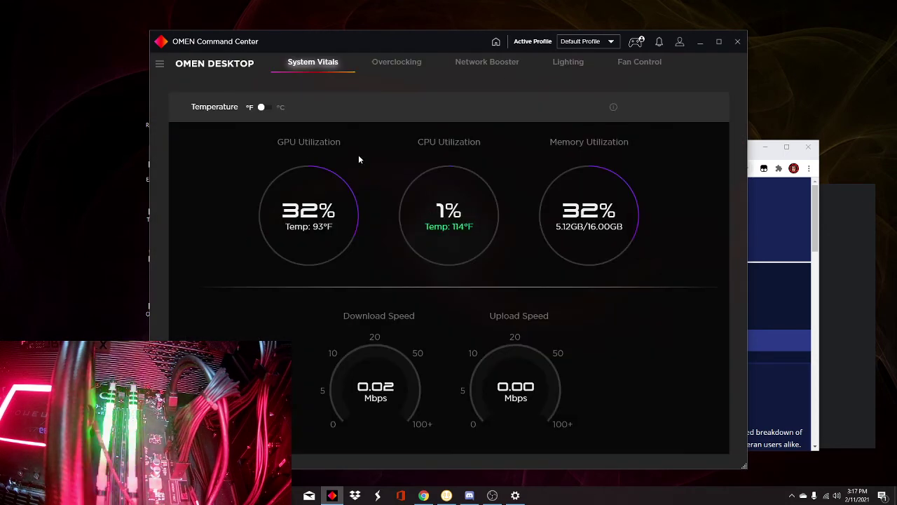
left_click(568, 62)
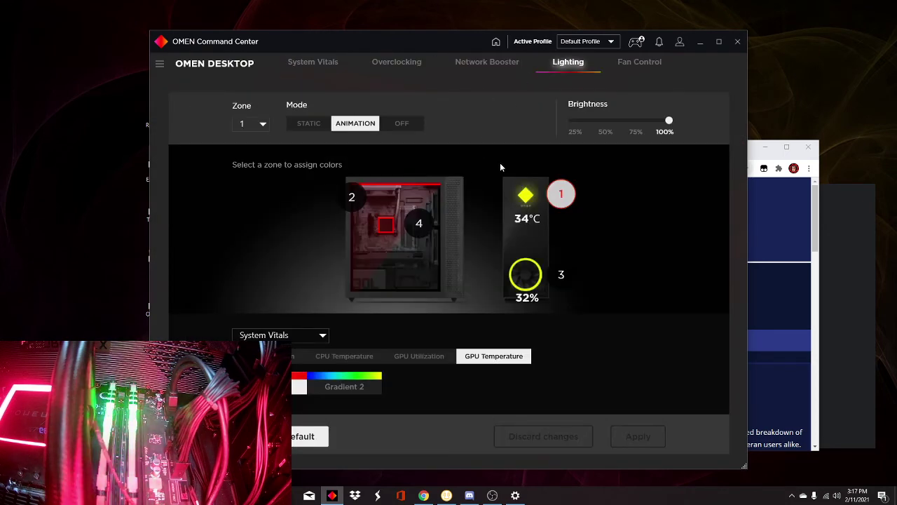
- Give cooler zone 4 the green swatch and start editing its RGB values in ADVANCED
left_click(426, 235)
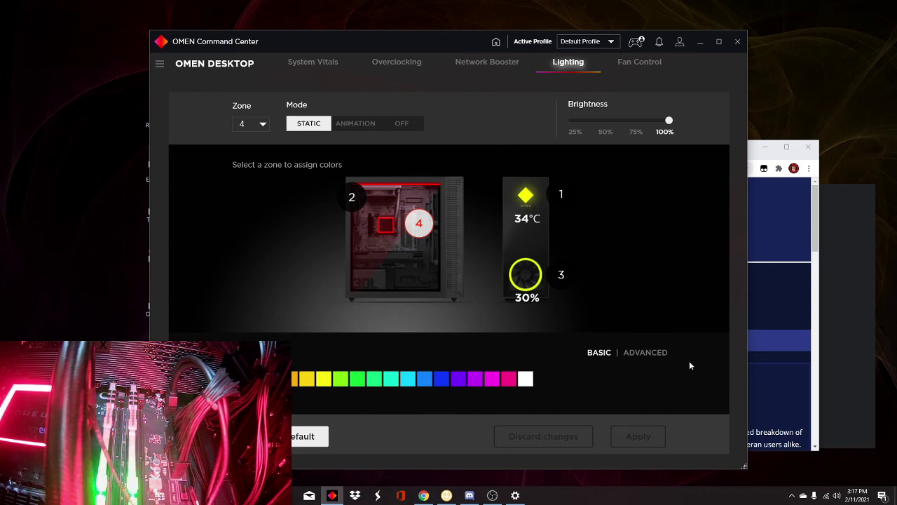
left_click(662, 355)
left_click(599, 352)
left_click(355, 384)
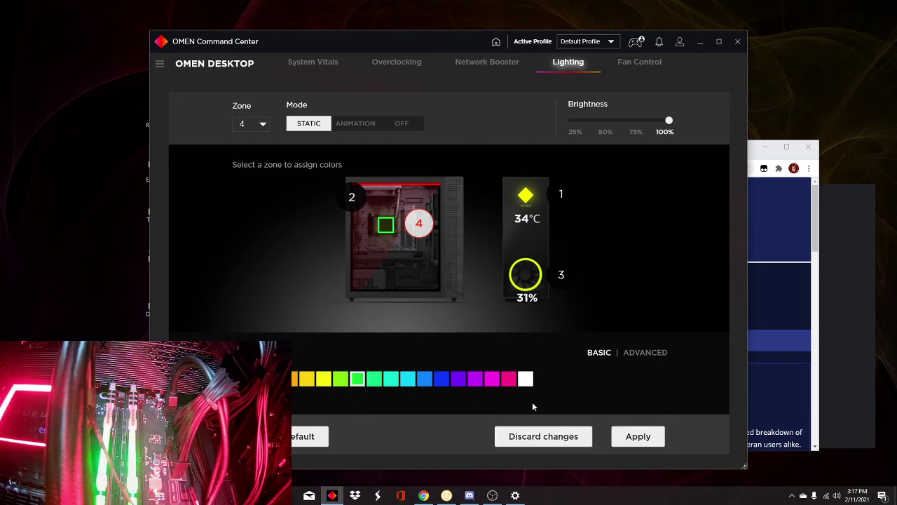
left_click(642, 356)
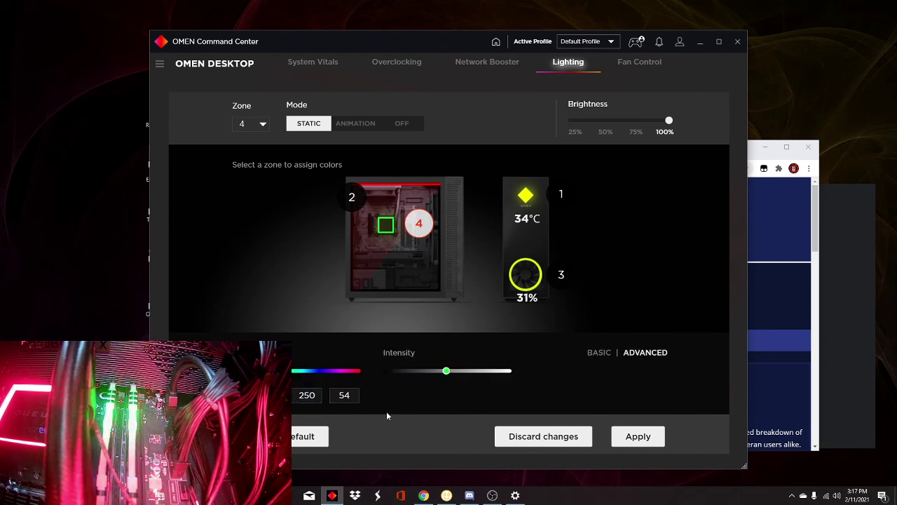
left_click(345, 394)
key("BackSpace")
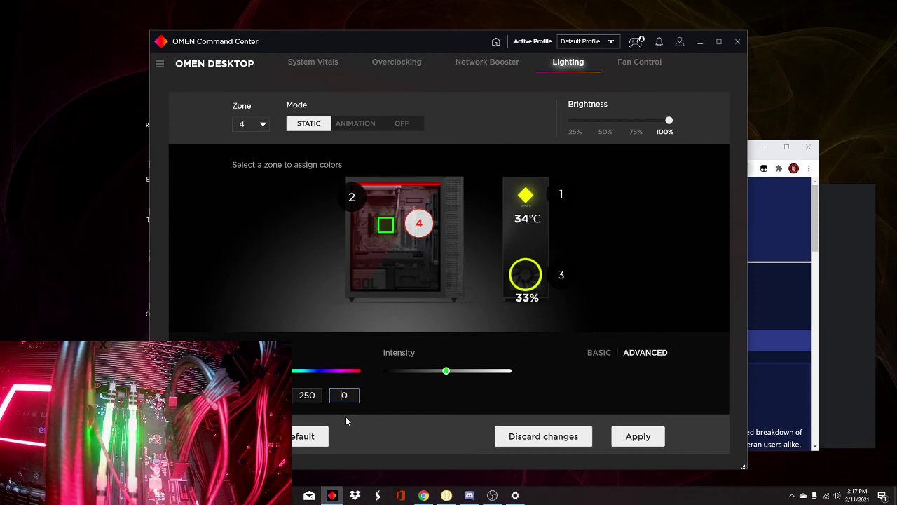
left_click(309, 395)
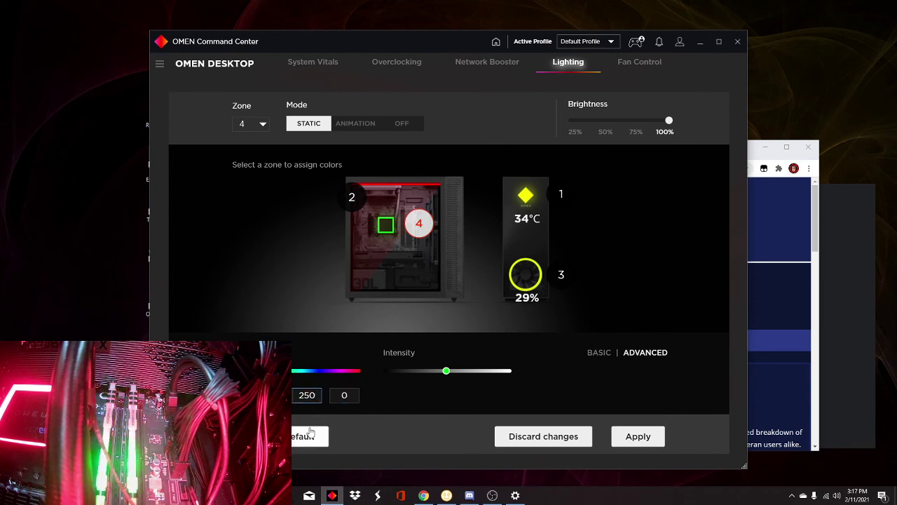
key("BackSpace")
- Apply zone 4's 255 green, then set interior zone 2 to green 255
type("5")
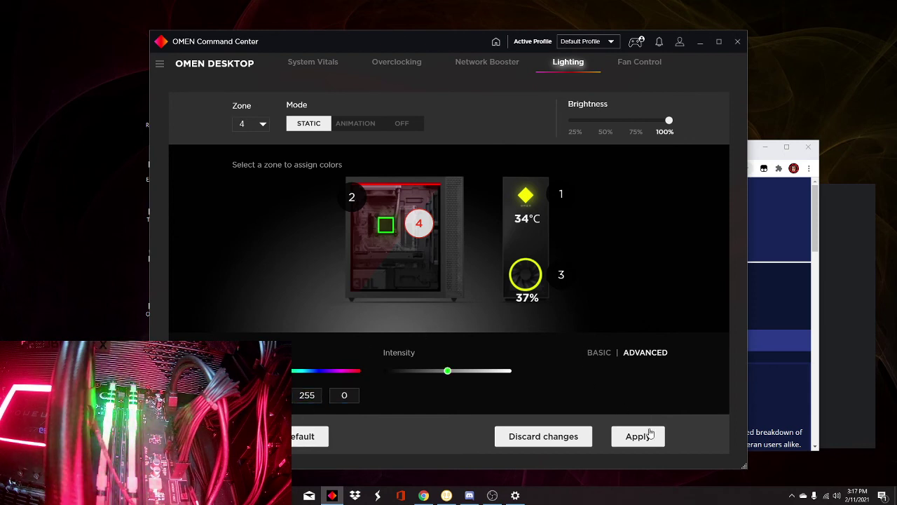
left_click(650, 437)
left_click(352, 197)
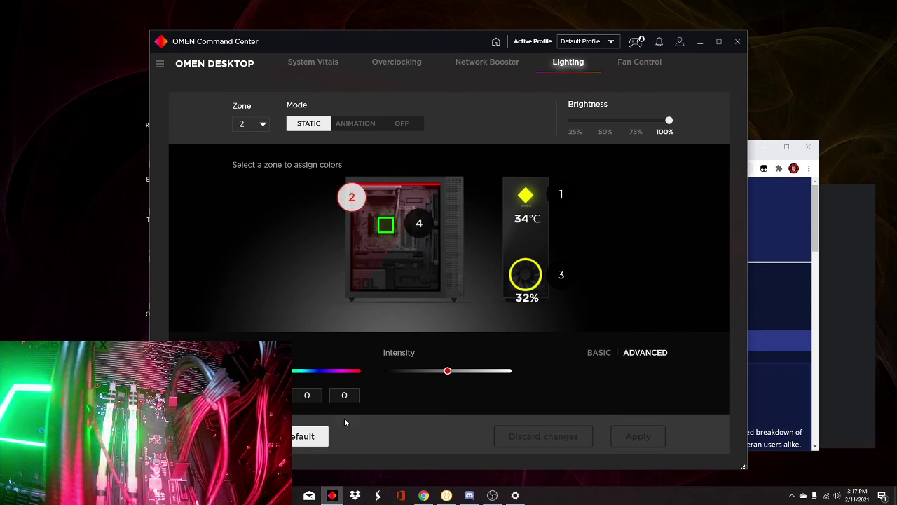
type("25")
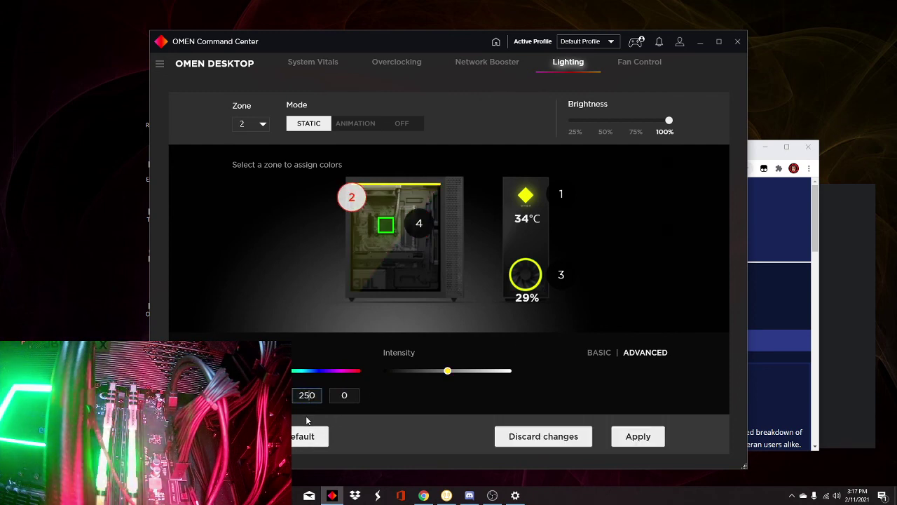
key("Delete")
type("5")
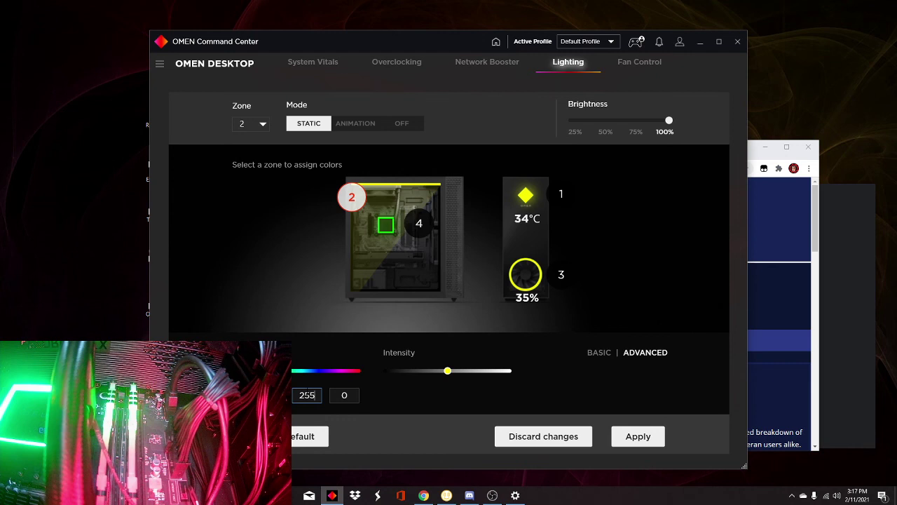
key("BackSpace")
key("BackSpace")
key("BackSpace")
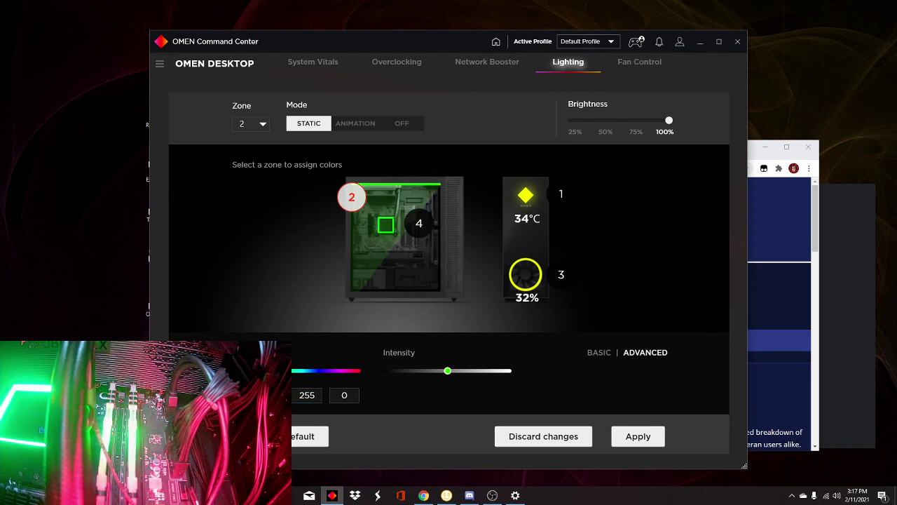